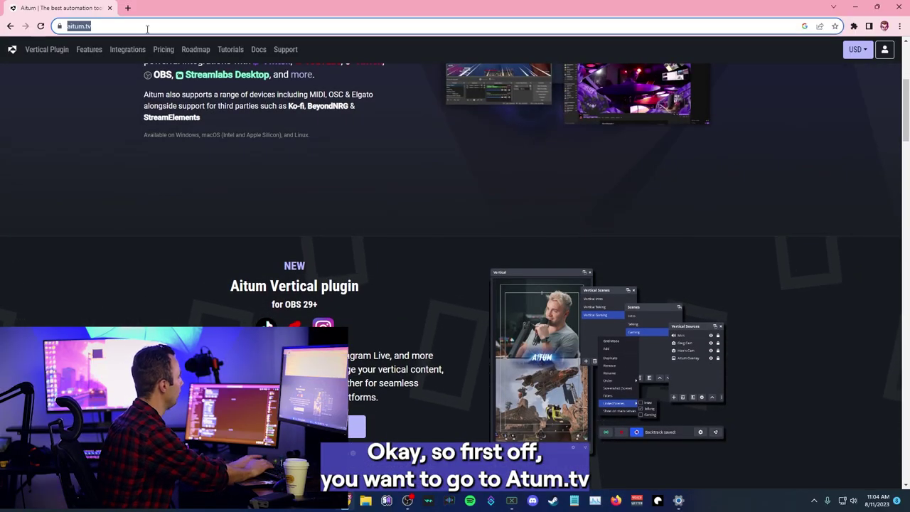
Load aitum.tv in Google Chrome.
key("BackSpace")
type("aitu")
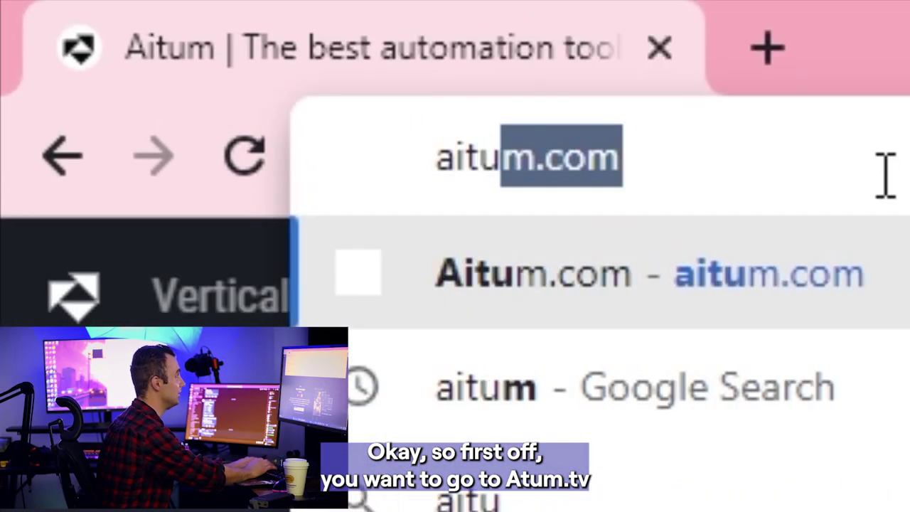
type("m.t")
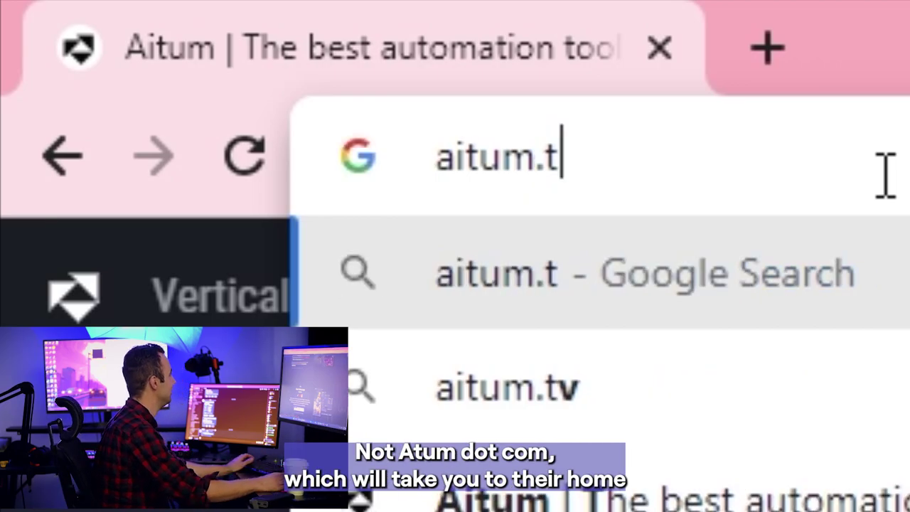
type("v")
key("Return")
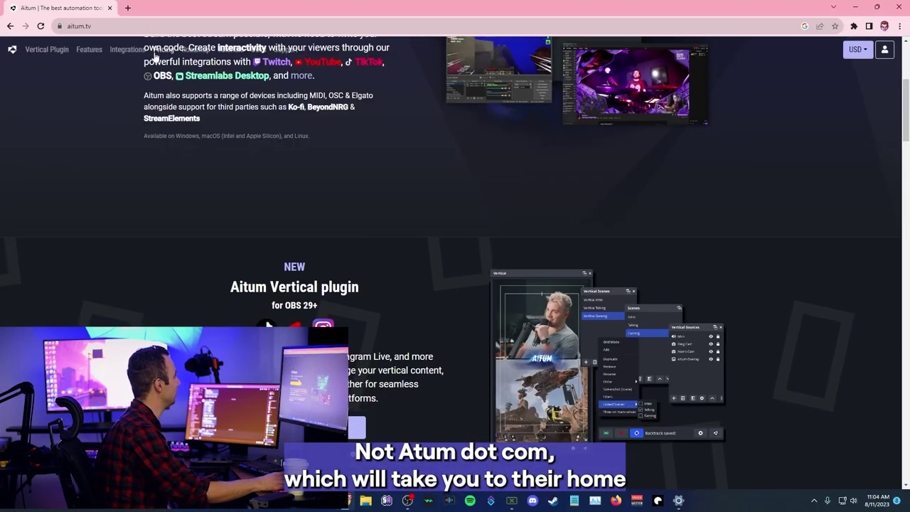
Scroll down to the Aitum Vertical plugin section for OBS 29+ with its free download.
scroll(155, 55, "up", 3)
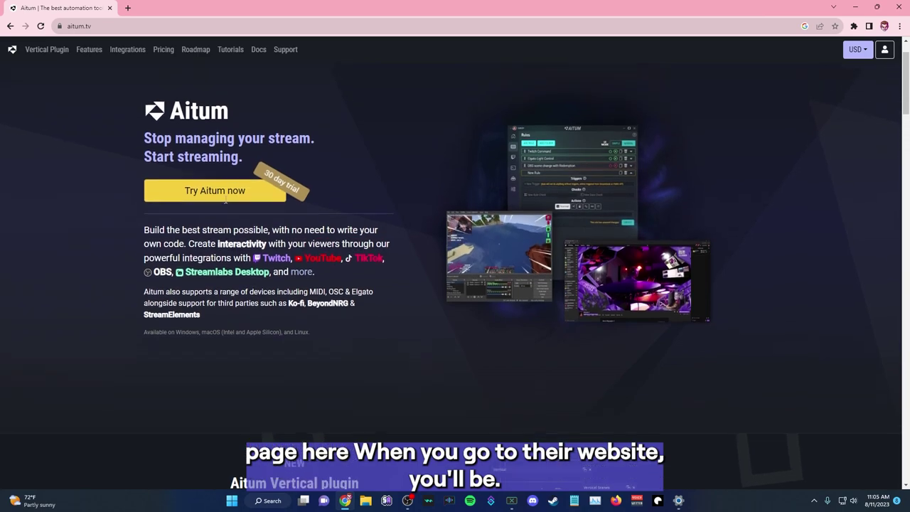
left_click_drag(263, 212, 143, 162)
left_click(114, 202)
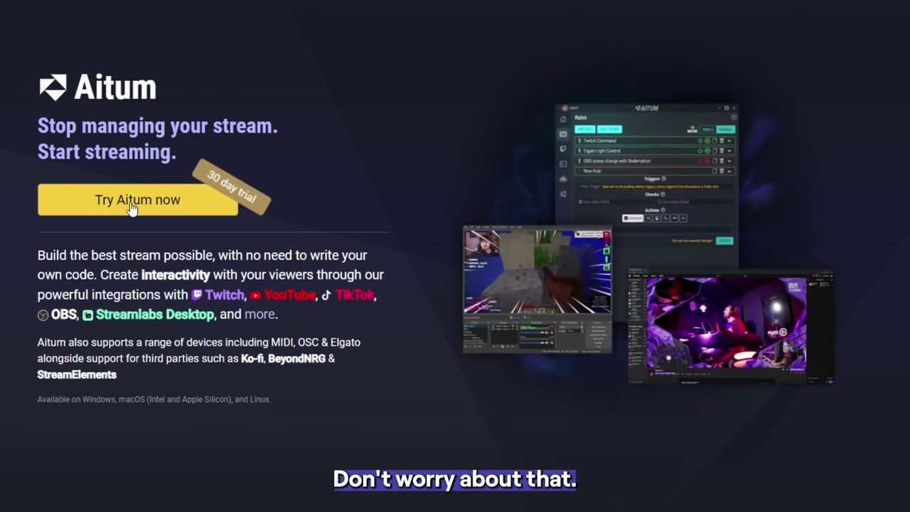
scroll(364, 233, "down", 5)
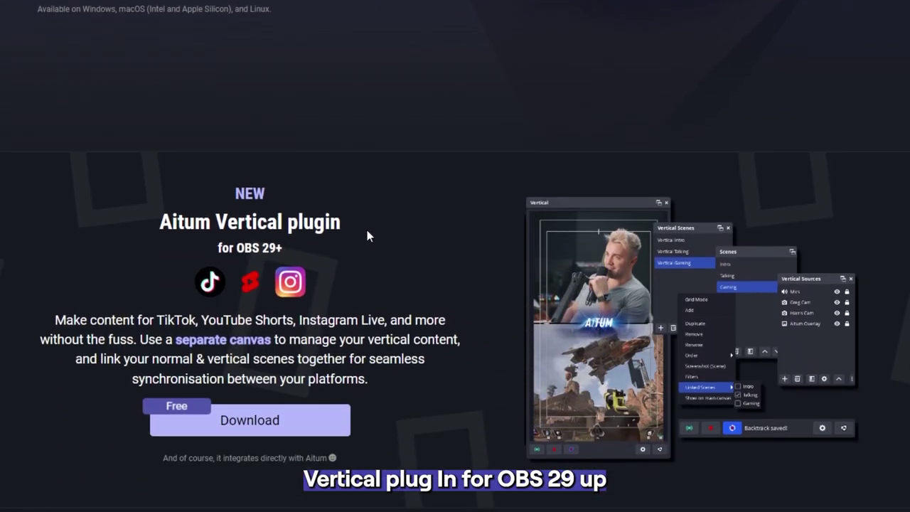
scroll(367, 235, "down", 2)
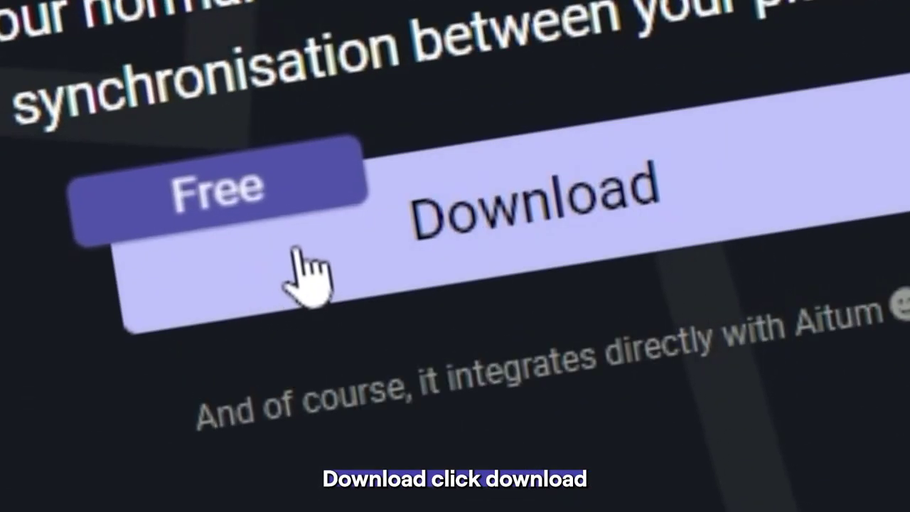
Download the Aitum Vertical Windows installer (4.2 MB) and confirm it in the Downloads folder.
left_click(197, 279)
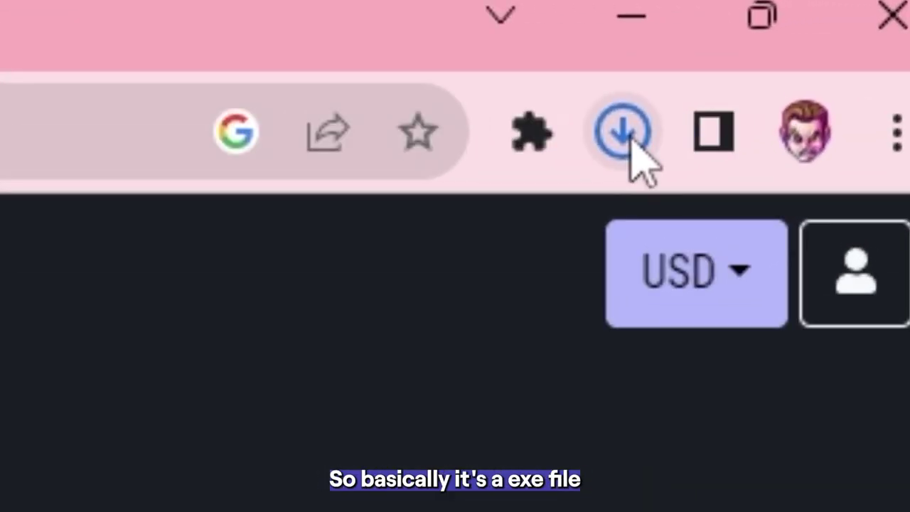
left_click(854, 26)
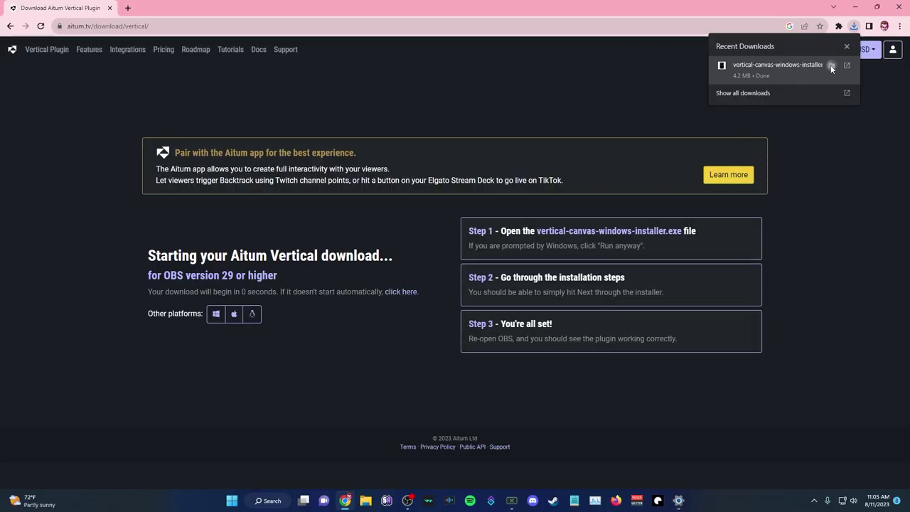
left_click(831, 66)
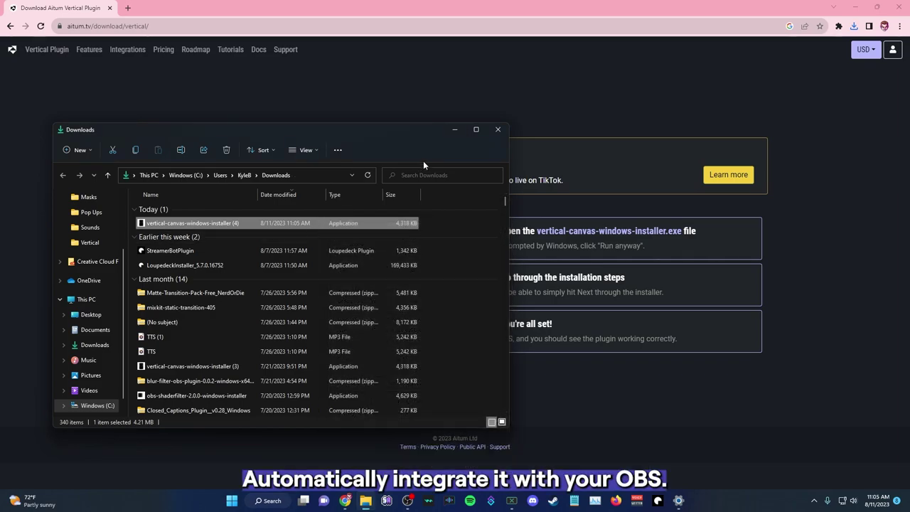
left_click(456, 130)
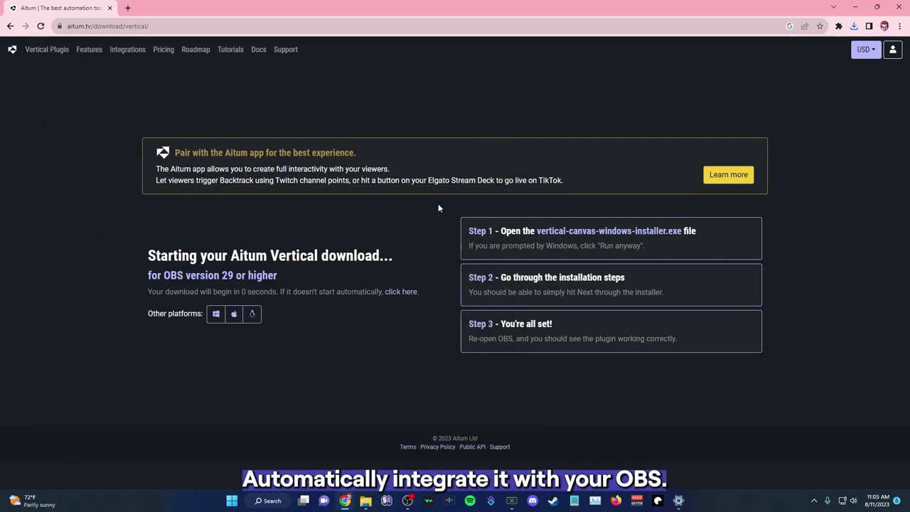
left_click(855, 6)
Maximize OBS and verify the Vertical Scenes, Sources, Transitions and Vertical docks are enabled.
left_click(408, 501)
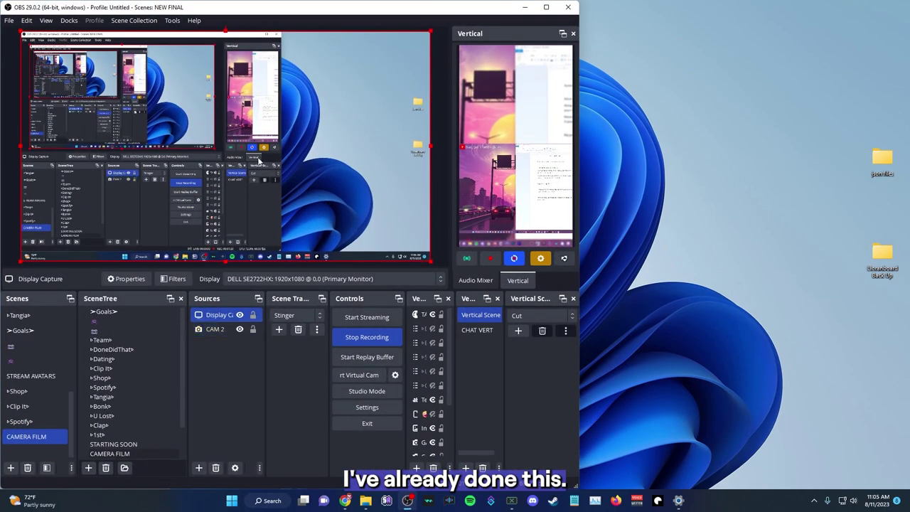
left_click(546, 6)
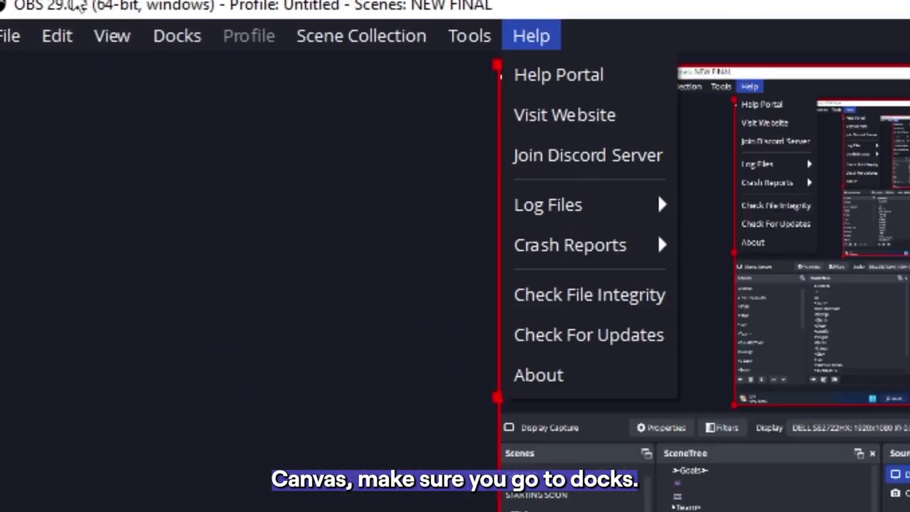
mouse_move(178, 28)
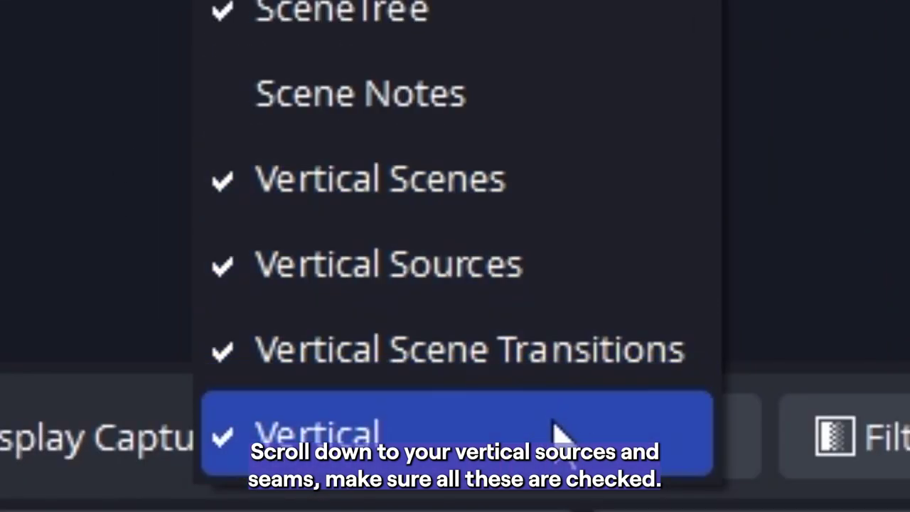
key("Escape")
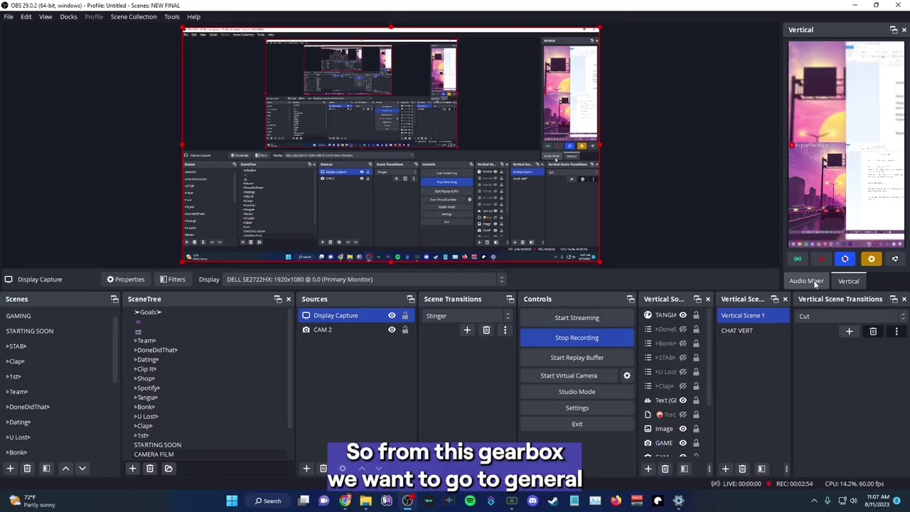
Open the Vertical dock's settings and leave the vertical resolution at 1080x1920.
left_click(872, 258)
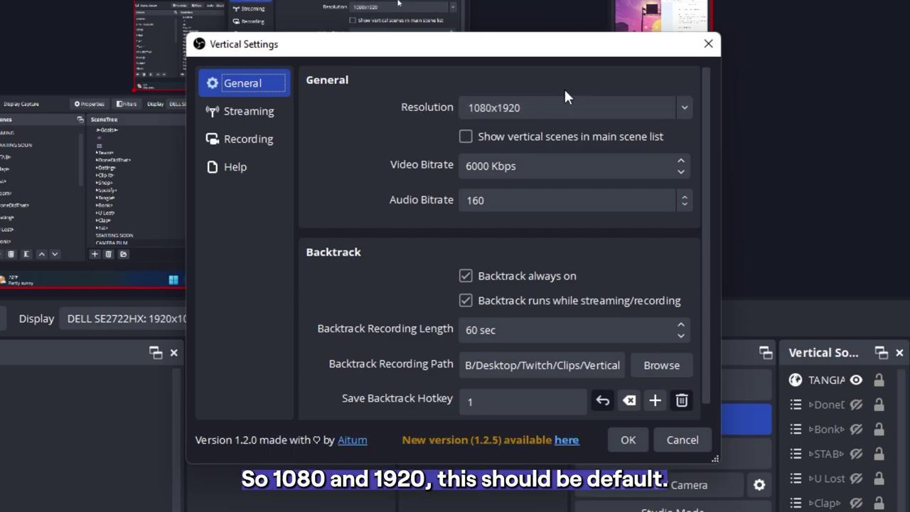
left_click(685, 107)
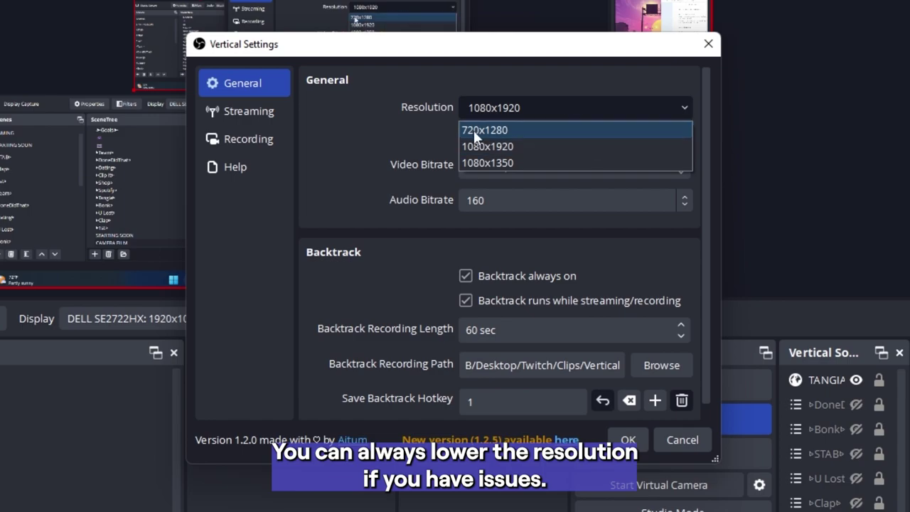
left_click(686, 105)
left_click(686, 110)
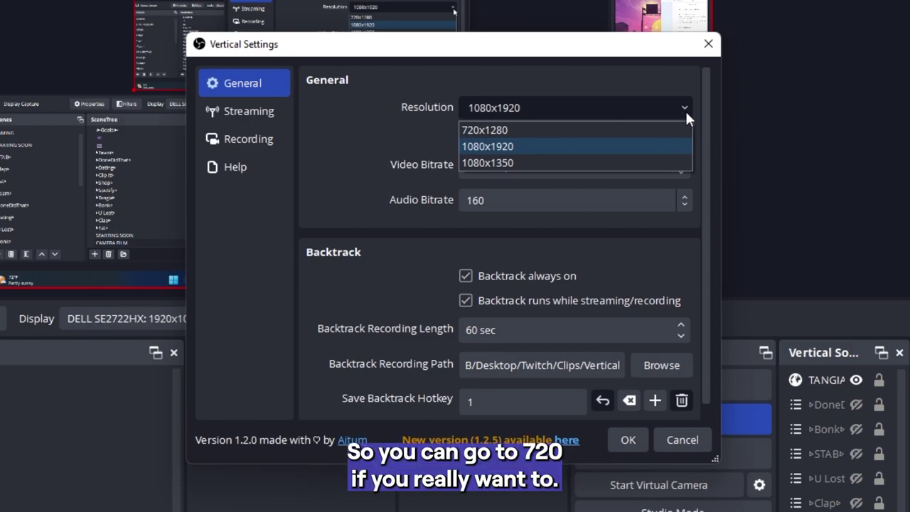
left_click(684, 109)
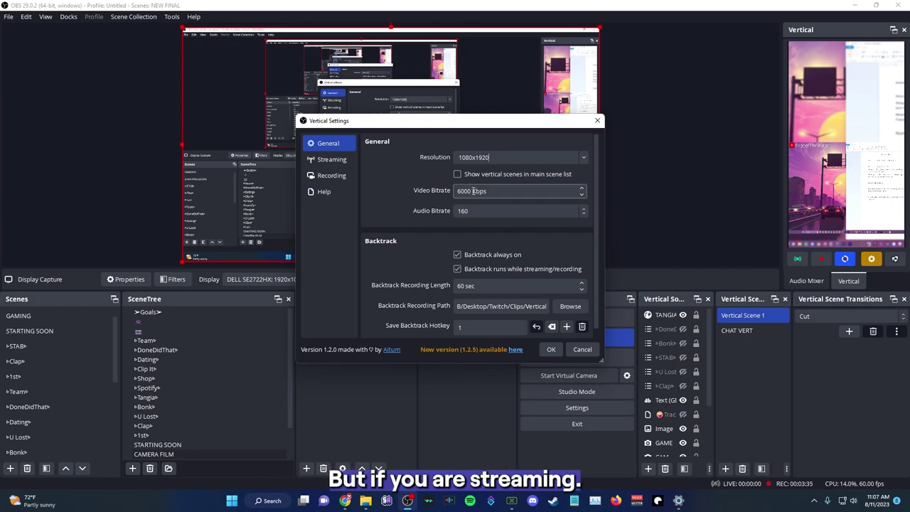
left_click(342, 160)
left_click(334, 143)
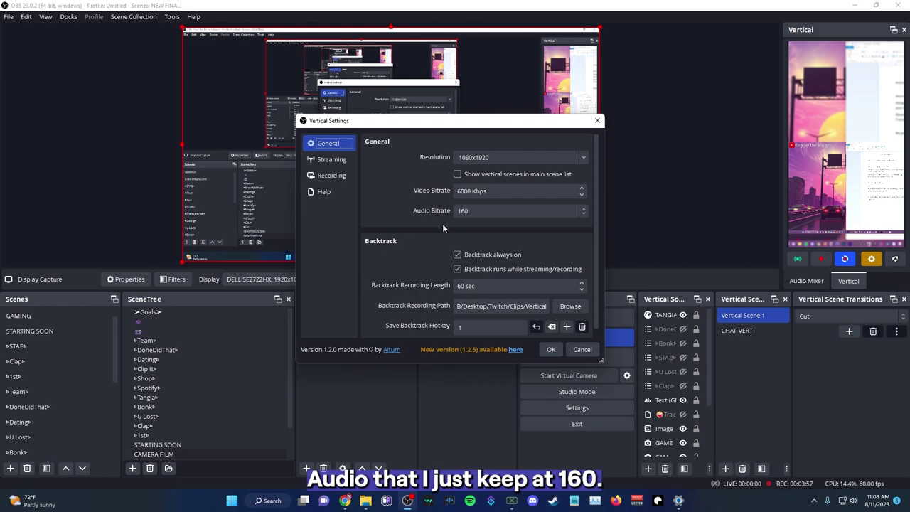
left_click(475, 211)
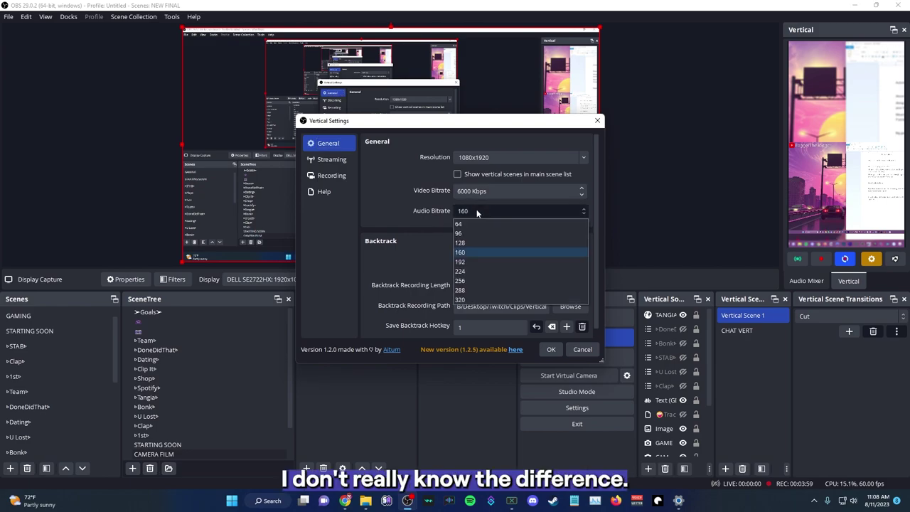
left_click(477, 209)
left_click(480, 208)
left_click(481, 208)
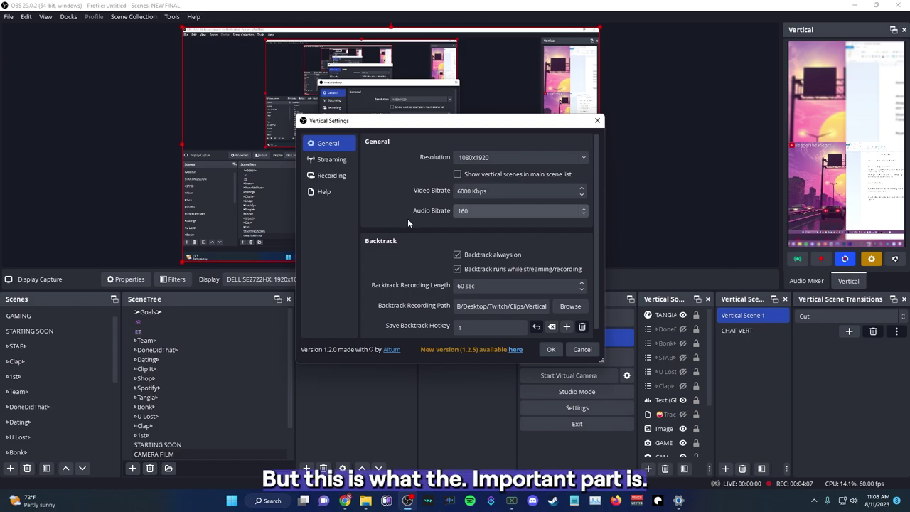
scroll(410, 229, "down", 1)
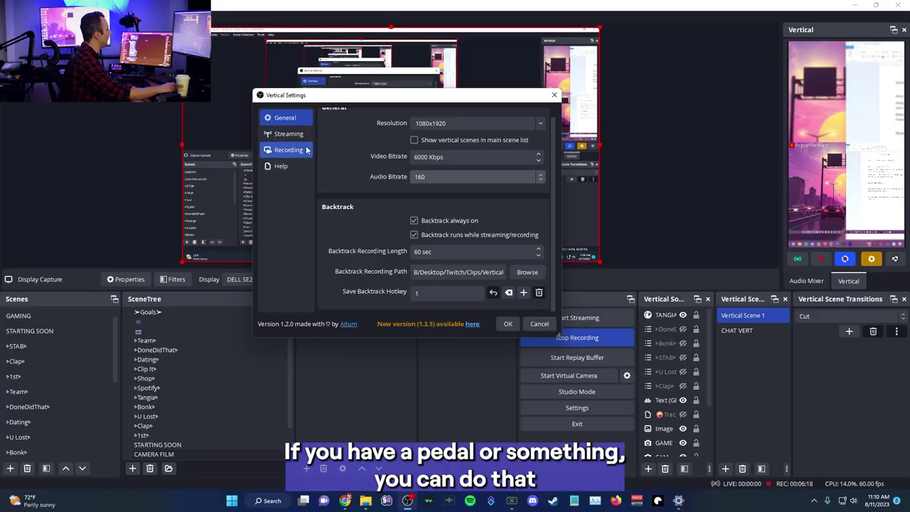
left_click(285, 133)
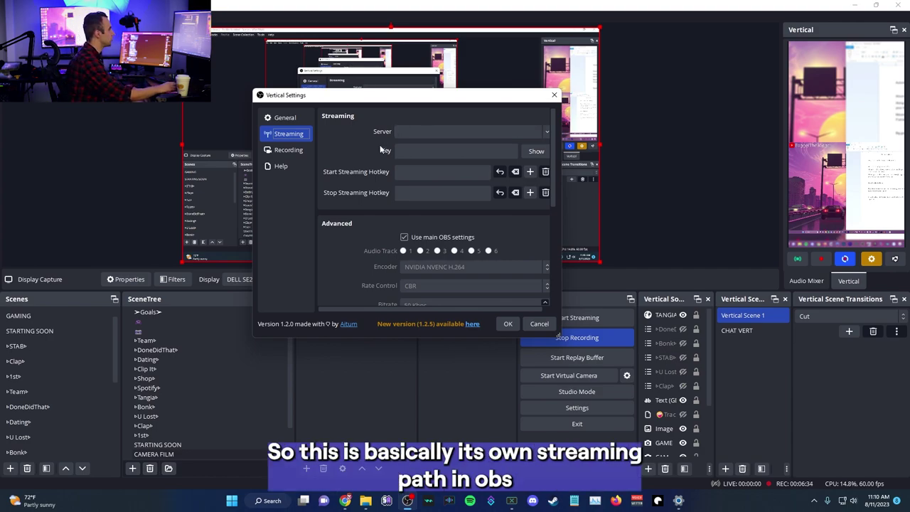
Reposition Vertical Settings and scroll through the streaming server, key, hotkey and encoder options.
left_click_drag(394, 98, 365, 144)
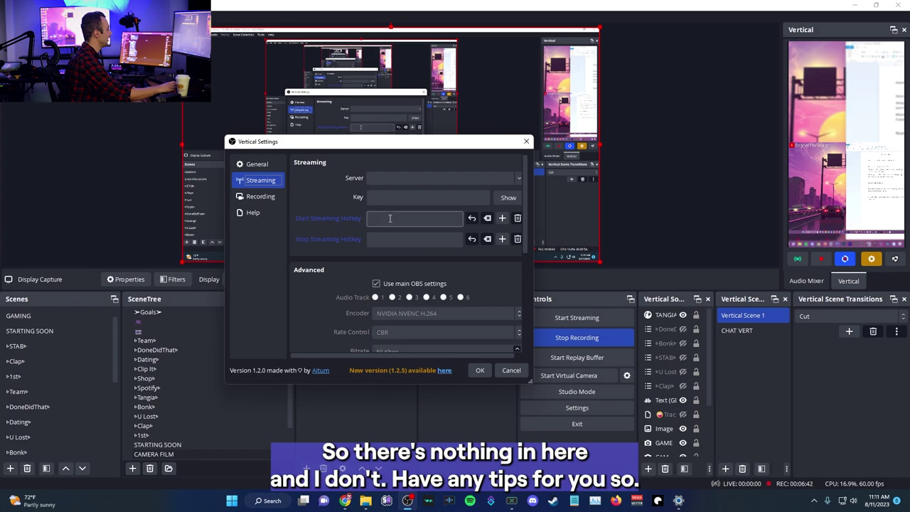
scroll(400, 299, "down", 3)
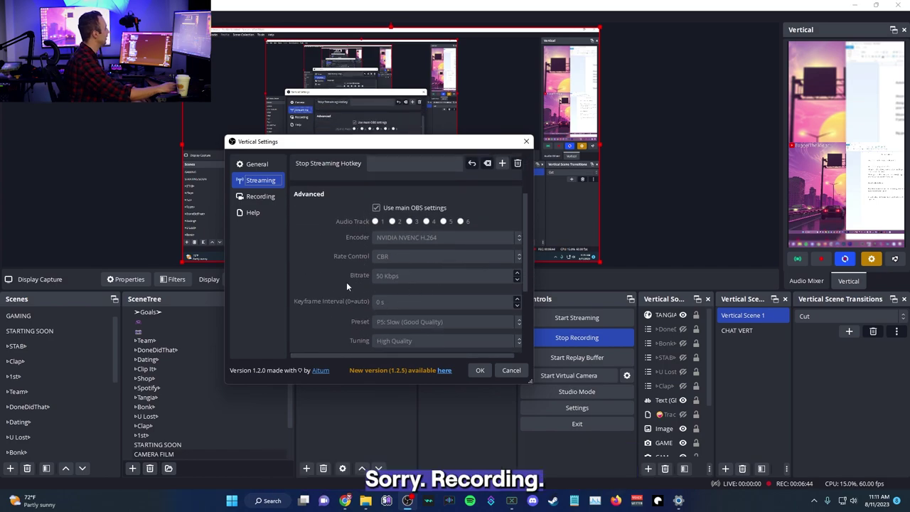
scroll(348, 284, "up", 3)
Check that the vertical recording path points to the Twitch VOD folder, then minimize OBS.
left_click(264, 196)
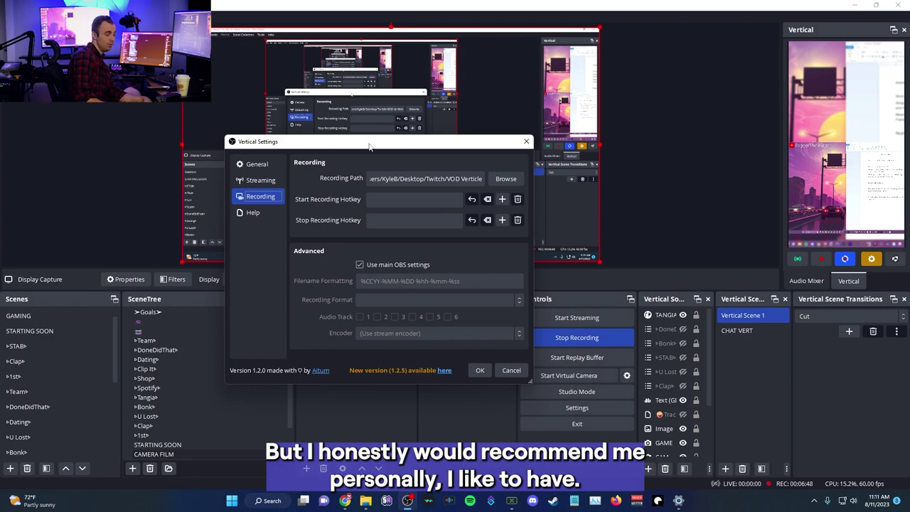
left_click_drag(369, 146, 356, 135)
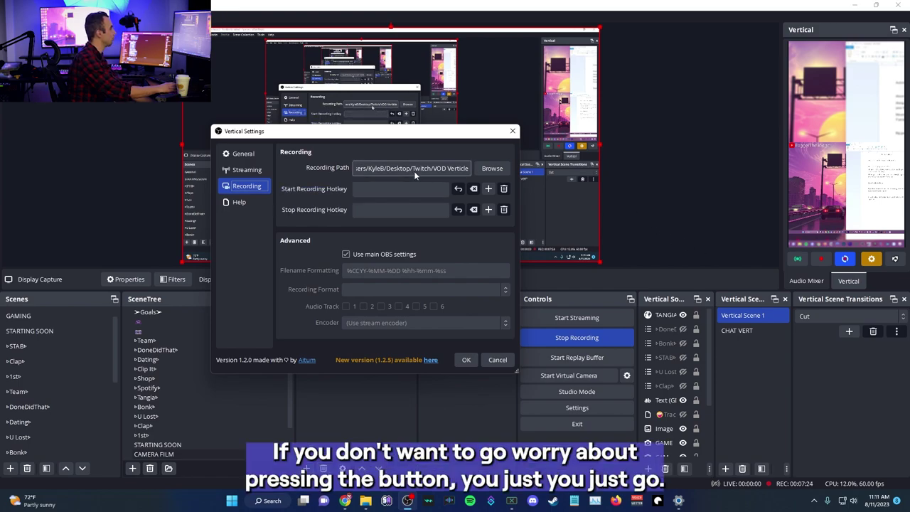
left_click_drag(374, 137, 383, 164)
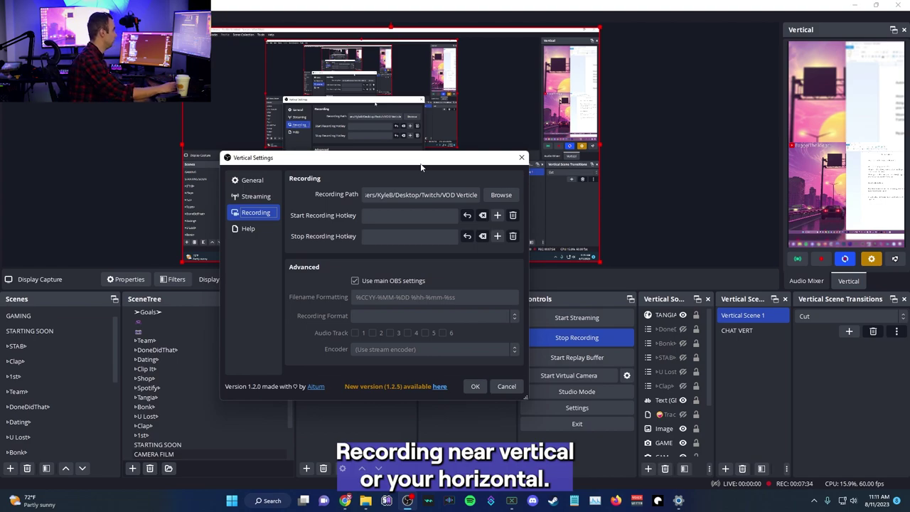
left_click(450, 501)
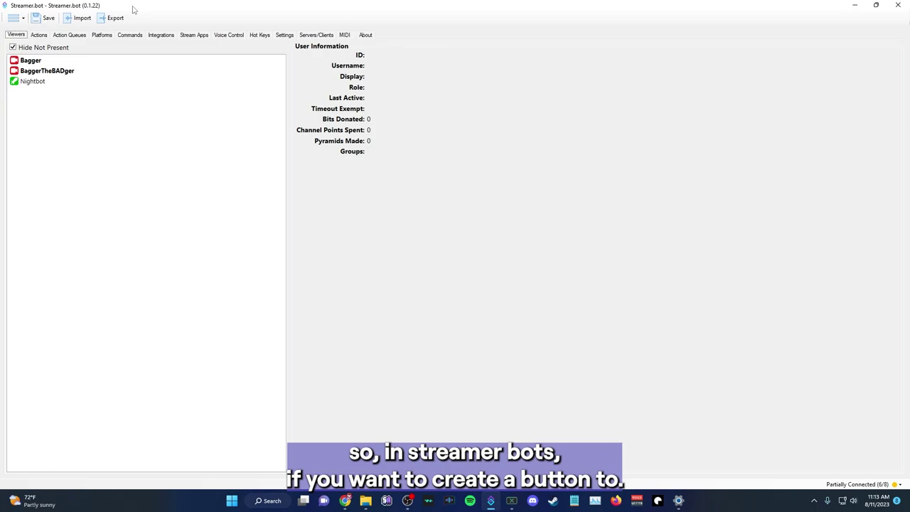
Go to Streamer.bot's Actions page and import the vertical actions string through the Import dialog.
left_click(39, 35)
scroll(128, 214, "down", 4)
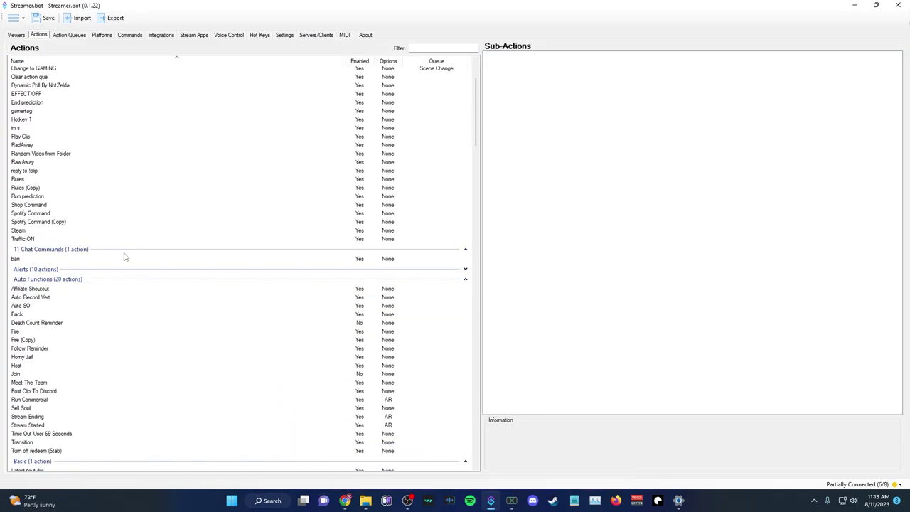
left_click_drag(476, 128, 453, 330)
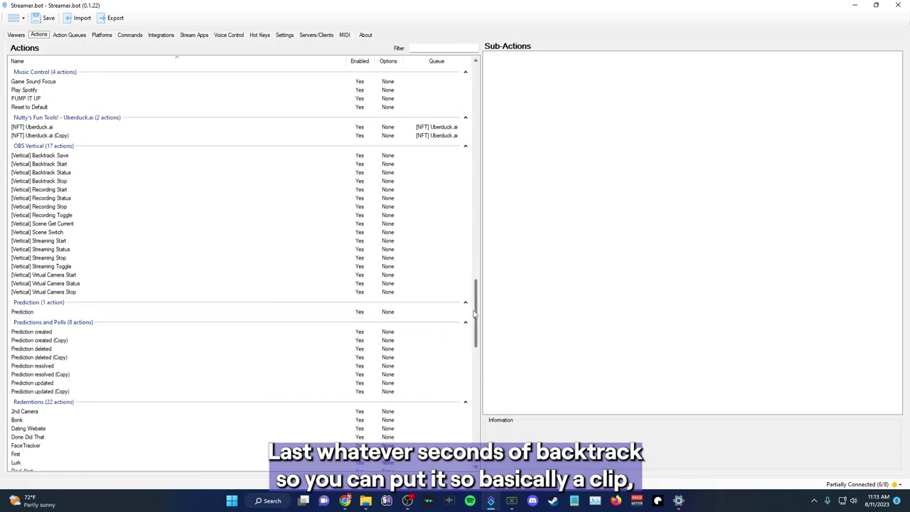
left_click_drag(476, 315, 471, 347)
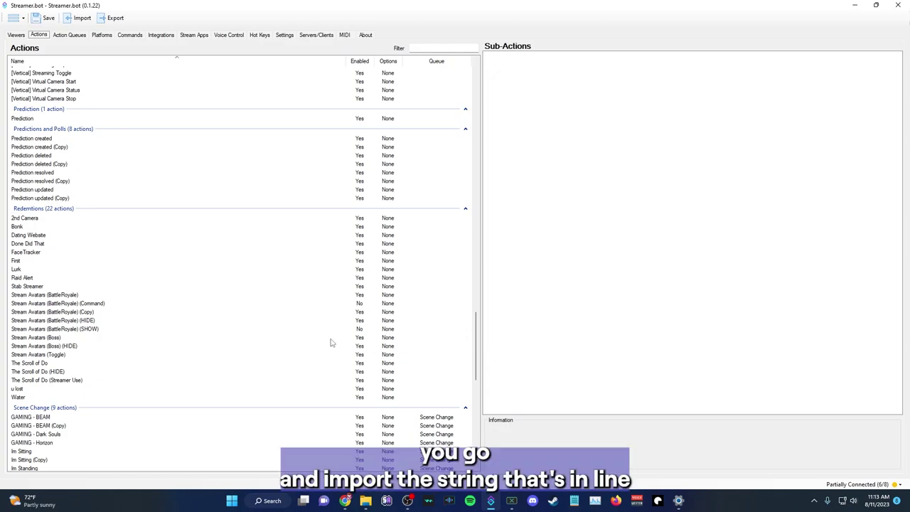
scroll(189, 342, "down", 11)
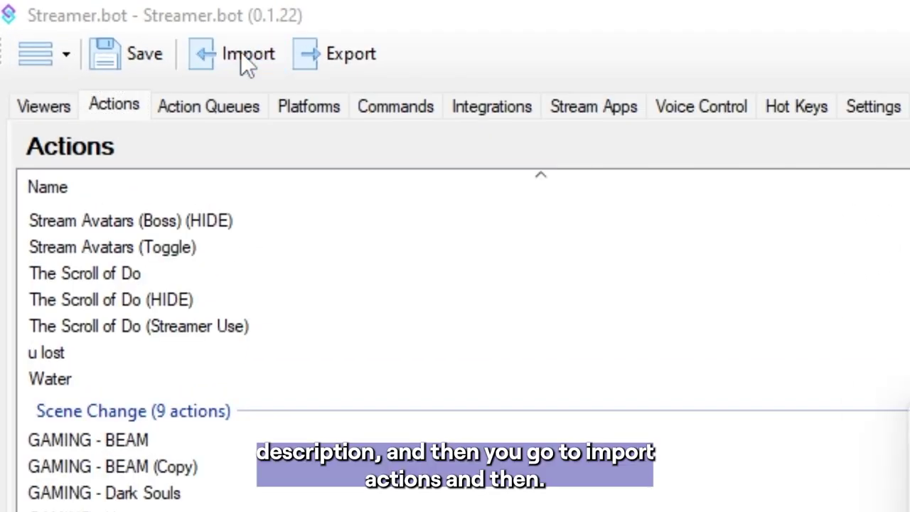
left_click(242, 56)
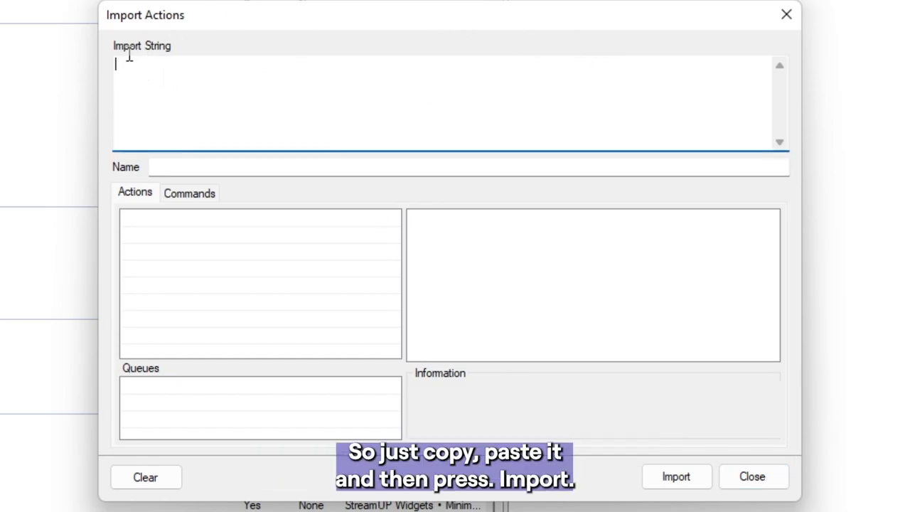
left_click(697, 482)
Browse the imported OBS Vertical group and show [Vertical] Backtrack Save's single OBS Raw sub-action.
scroll(112, 299, "down", 5)
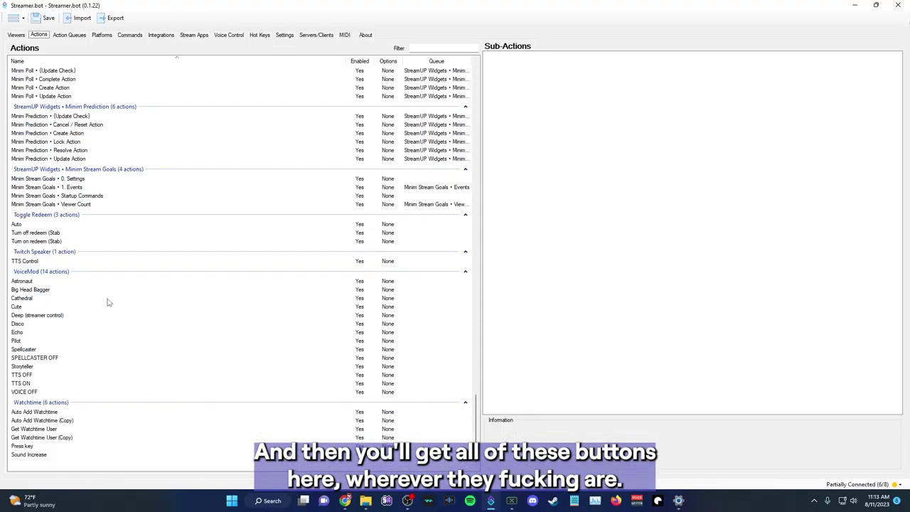
left_click_drag(476, 420, 470, 84)
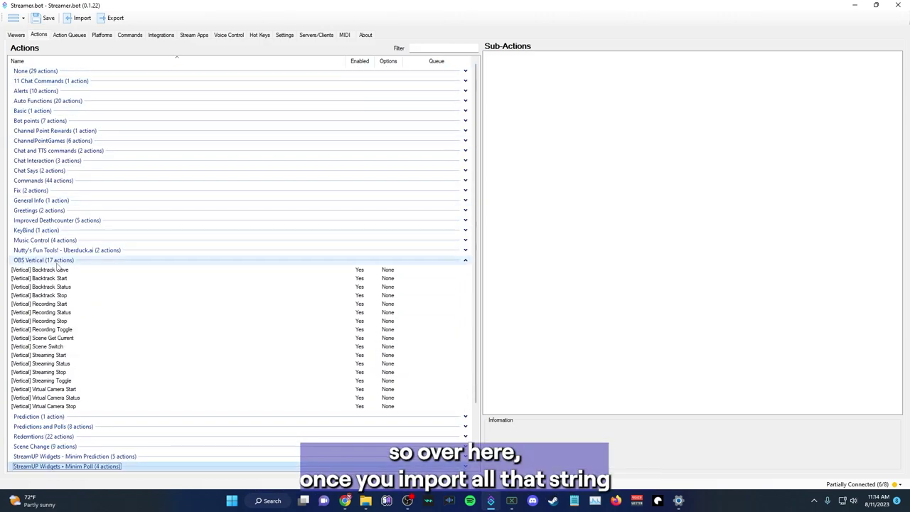
scroll(66, 265, "down", 3)
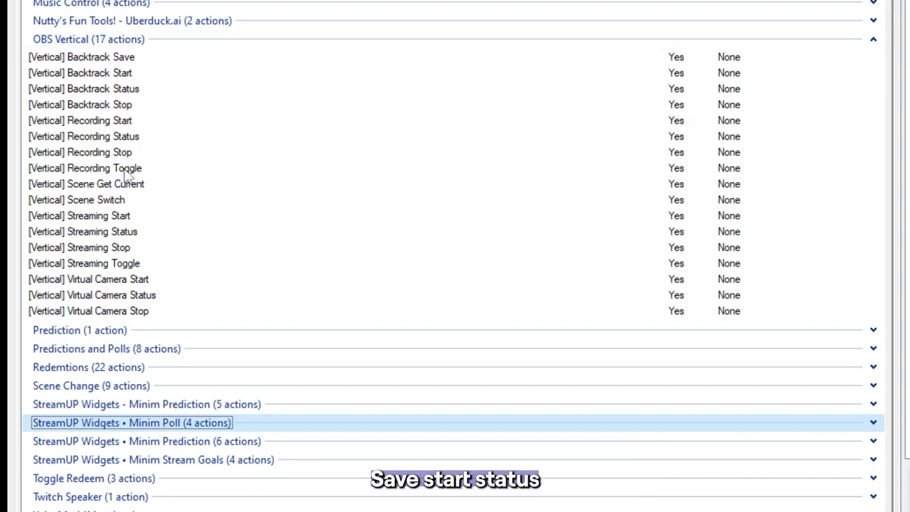
left_click(106, 57)
key("Down")
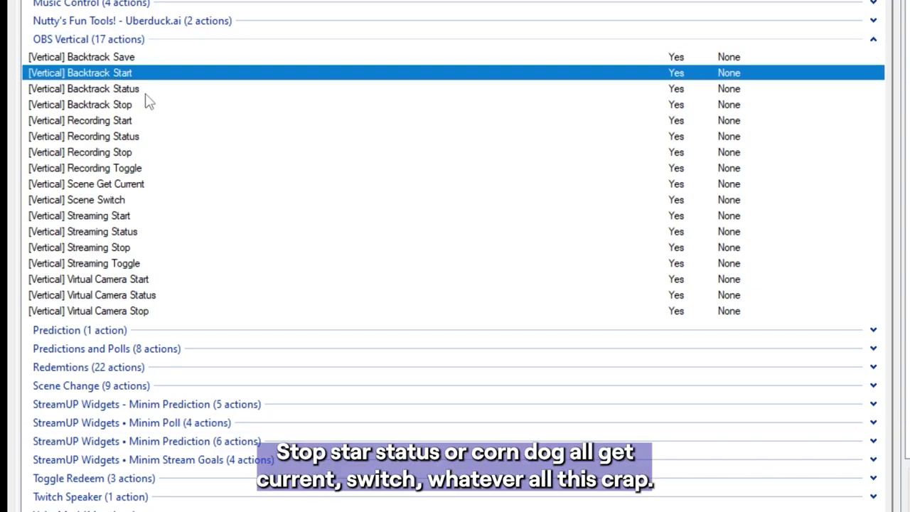
key("Down")
key("Down")
key("Down")
key("Down")
key("Down")
key("Down")
key("Down")
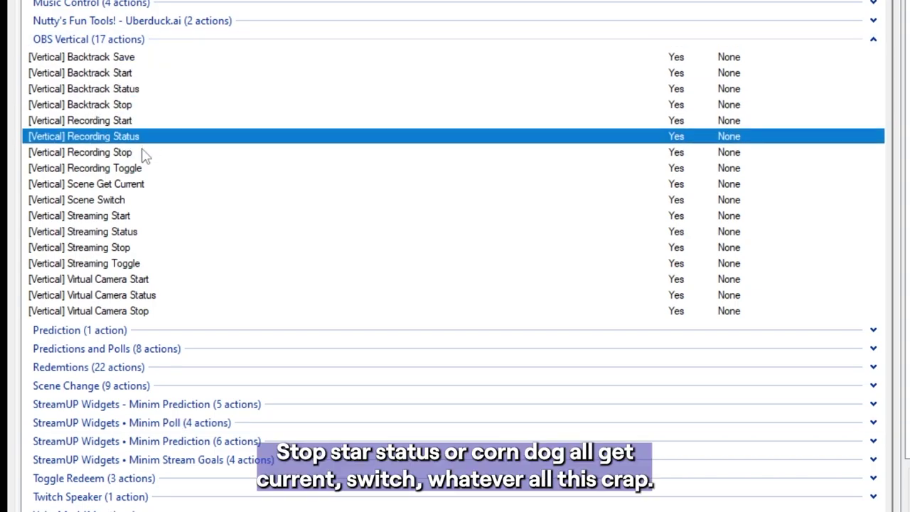
key("Down")
key("Down")
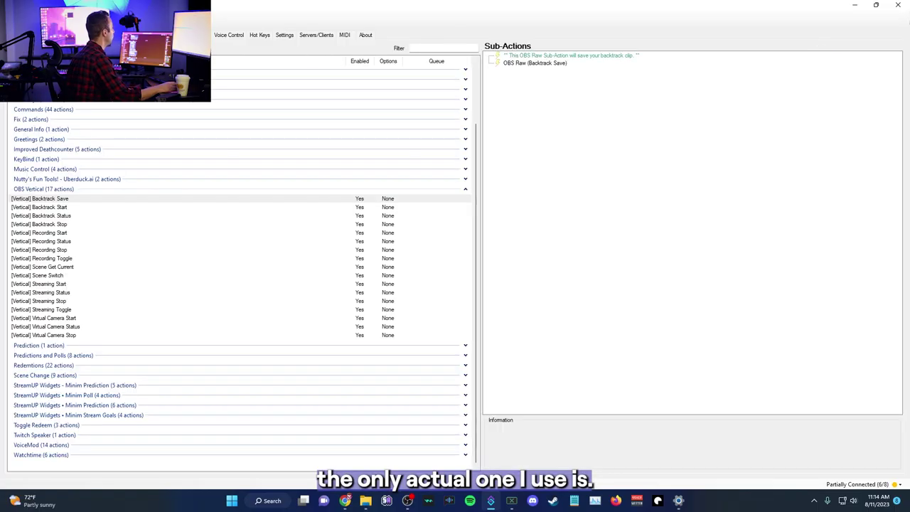
left_click(61, 200)
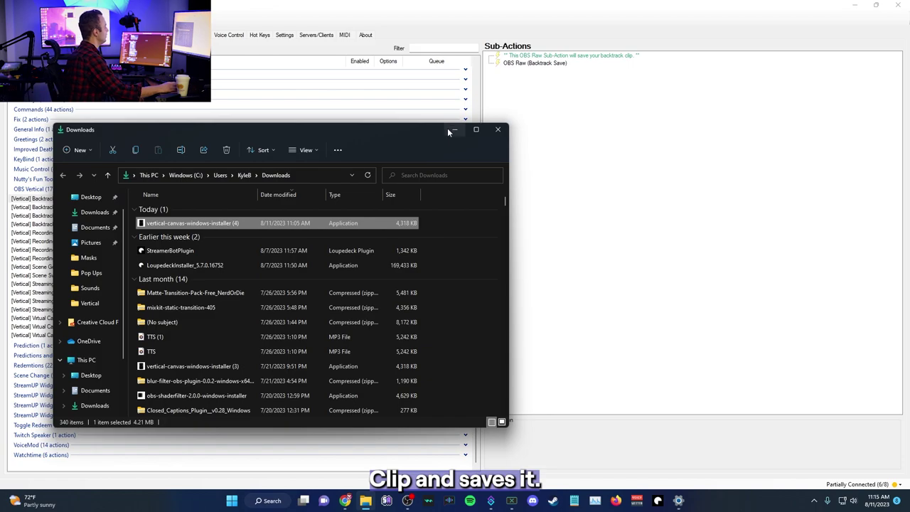
Open the Twitch Clips Vertical folder and play a saved Backtrack clip in Media Player.
left_click(91, 305)
scroll(361, 315, "down", 10)
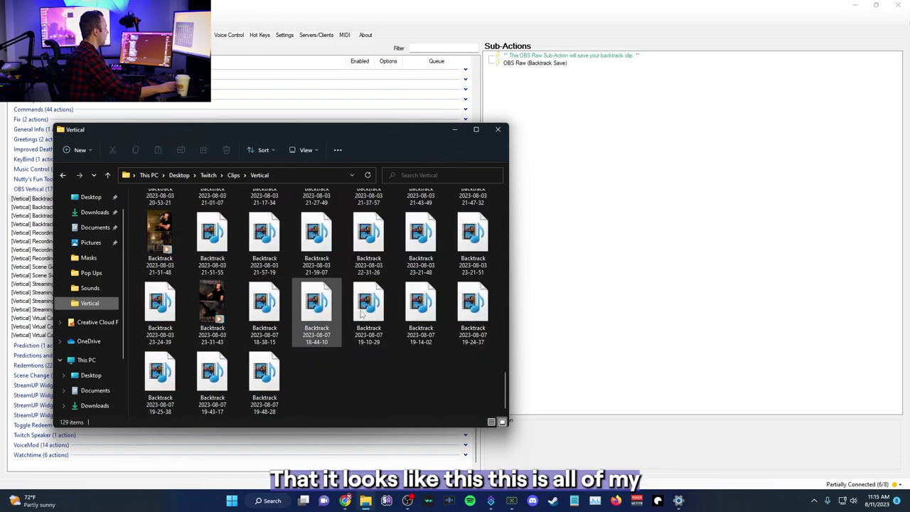
scroll(360, 314, "up", 15)
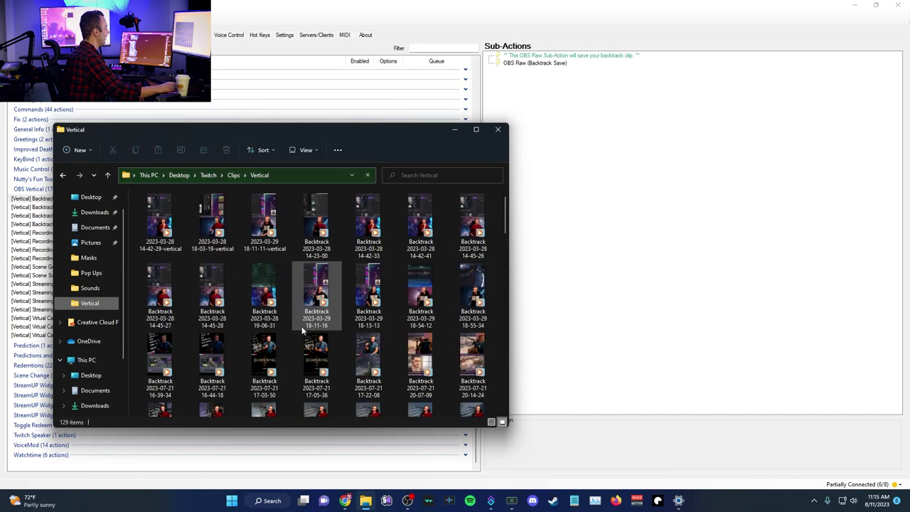
left_click_drag(507, 426, 532, 468)
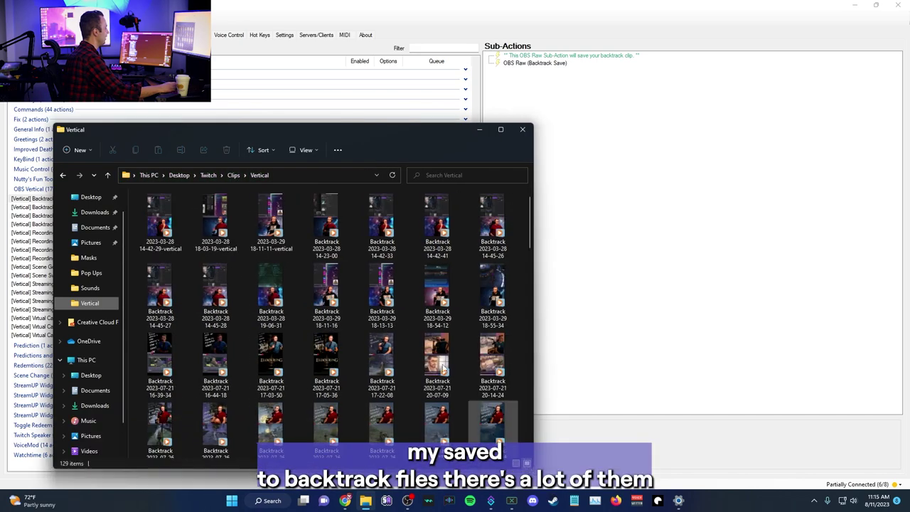
scroll(432, 330, "down", 10)
double_click(430, 334)
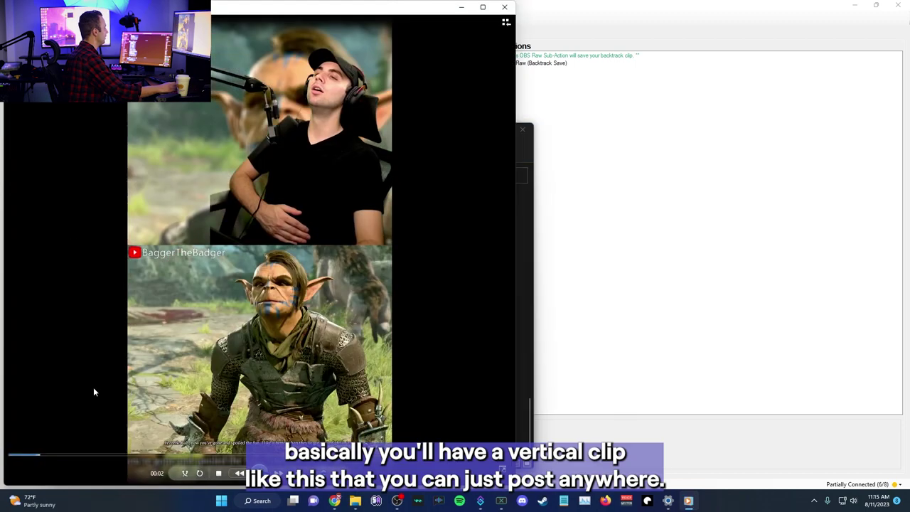
left_click_drag(394, 24, 561, 24)
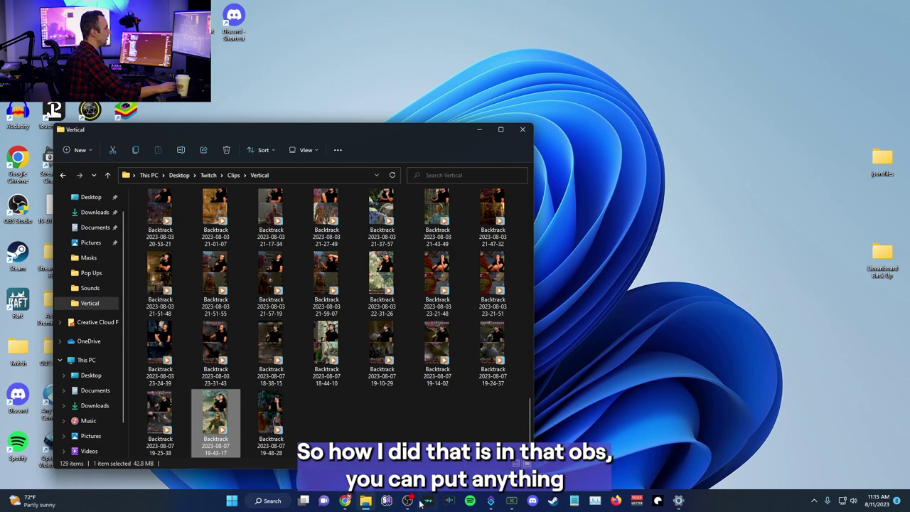
In OBS, float and resize the Vertical preview, then dock it back.
left_click(407, 500)
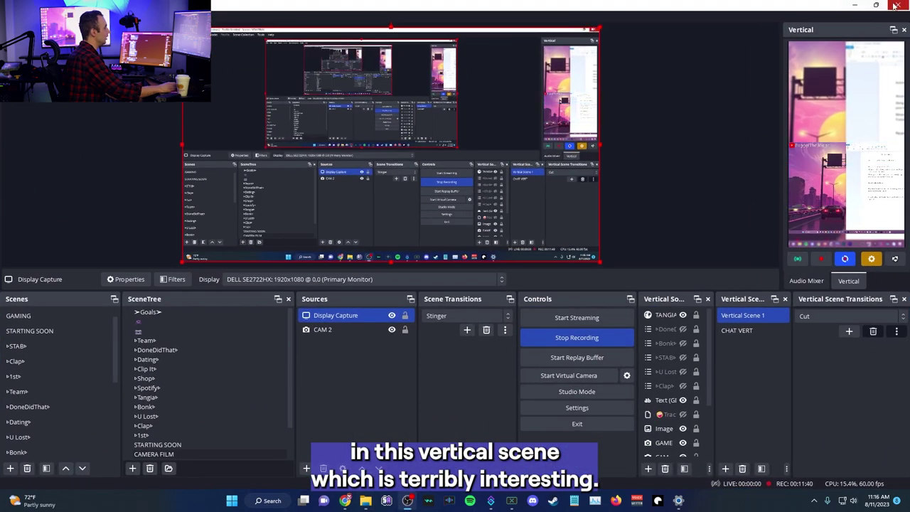
left_click(892, 31)
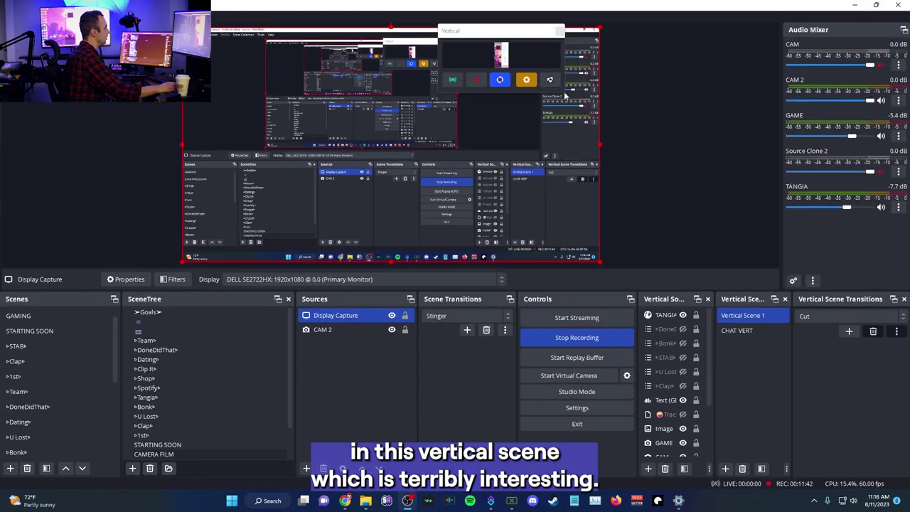
left_click_drag(565, 95, 849, 423)
left_click_drag(527, 24, 564, 132)
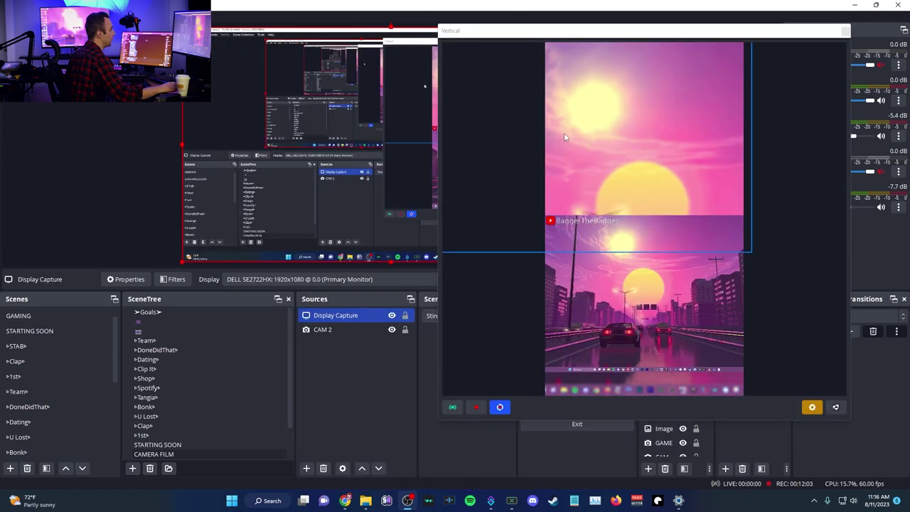
left_click(492, 314)
double_click(618, 29)
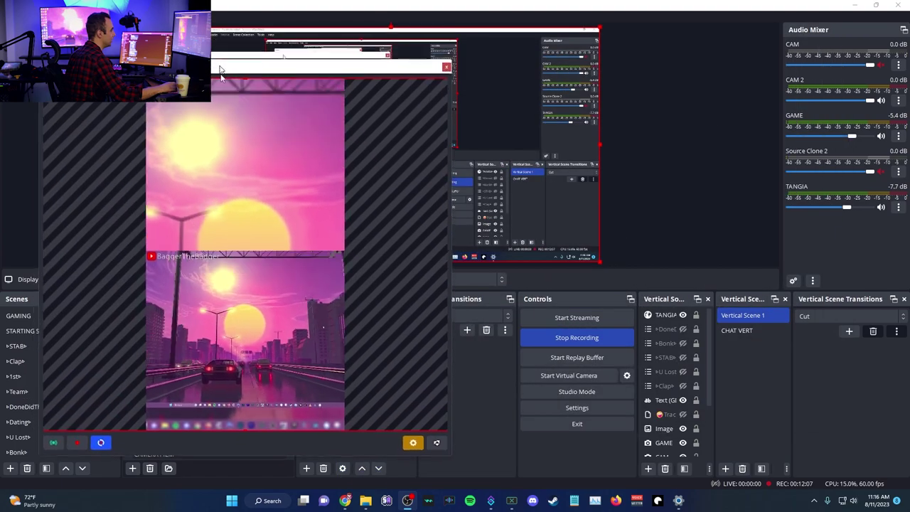
Select the vertical scene's text source and enlarge the Vertical preview panel.
left_click(669, 372)
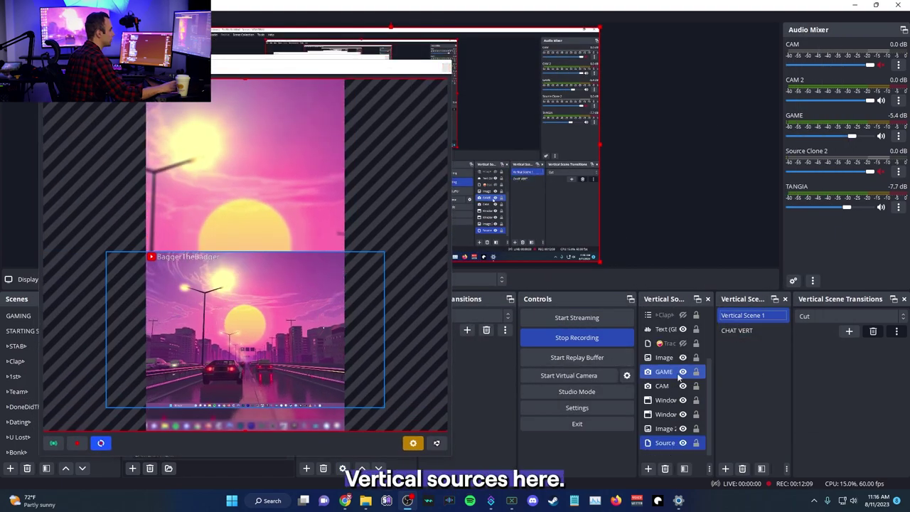
key("Down")
key("Down")
key("Down")
key("Down")
left_click(665, 357)
left_click(666, 344)
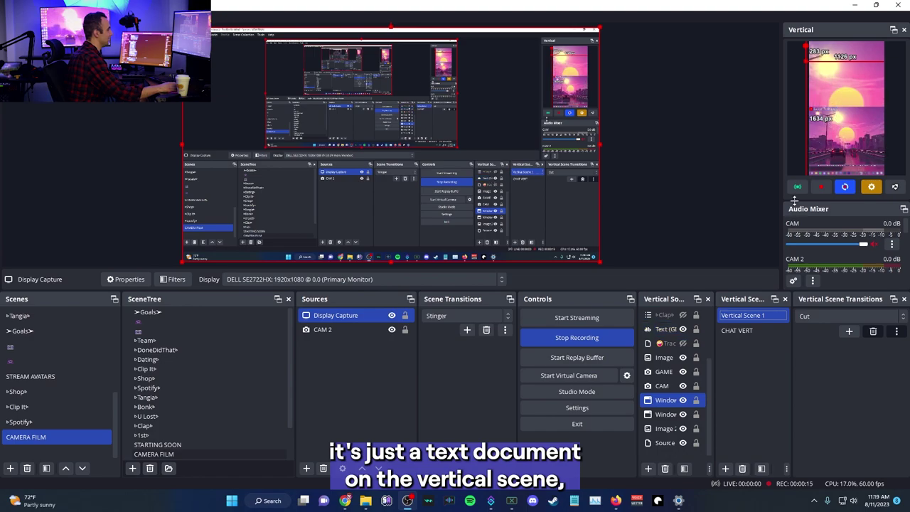
left_click_drag(795, 202, 796, 225)
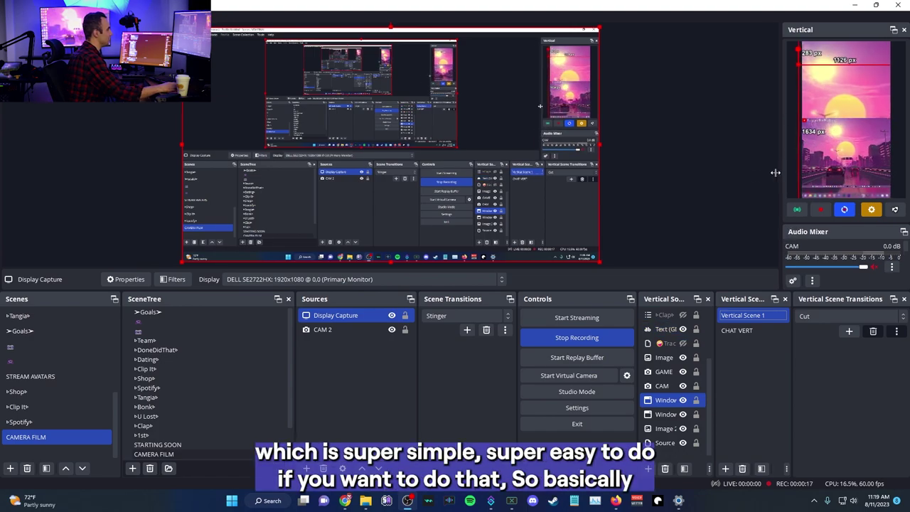
left_click_drag(775, 173, 727, 180)
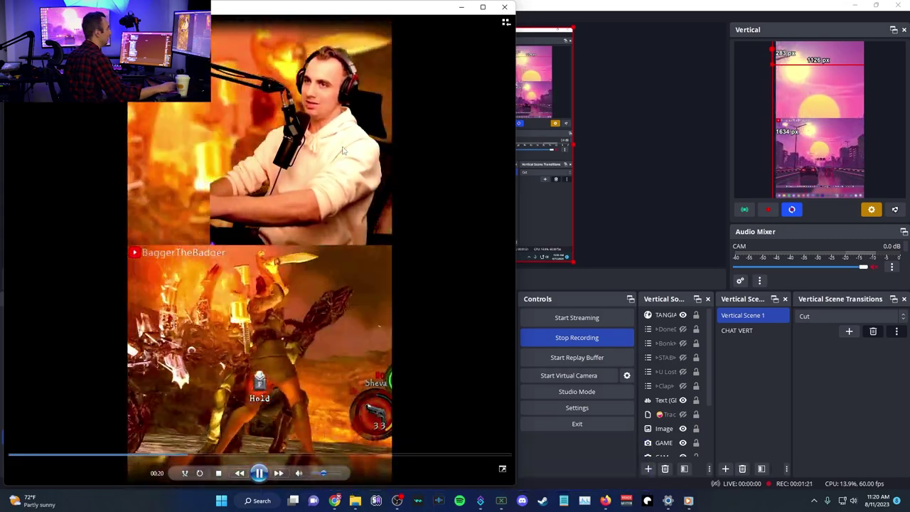
Close the Media Player with Alt+F4 to return to OBS Studio.
key("alt+F4")
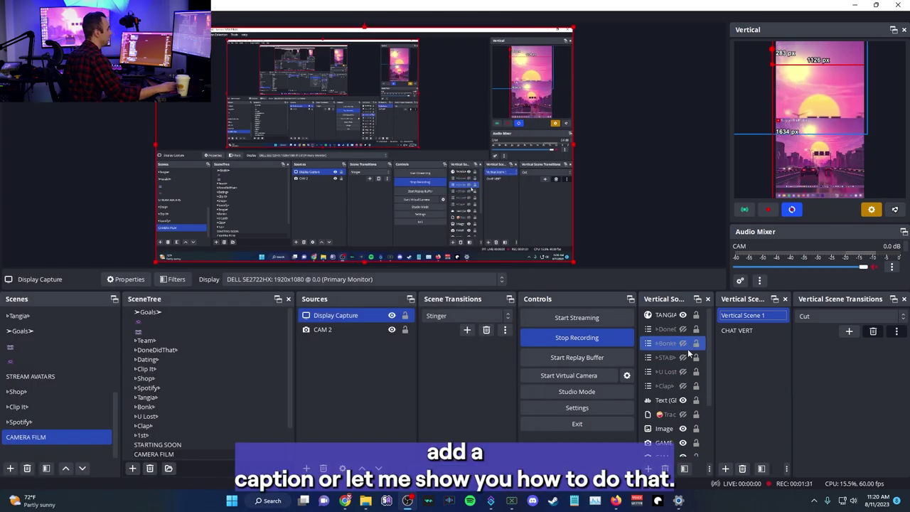
left_click(671, 387)
scroll(670, 395, "down", 2)
left_click(671, 401)
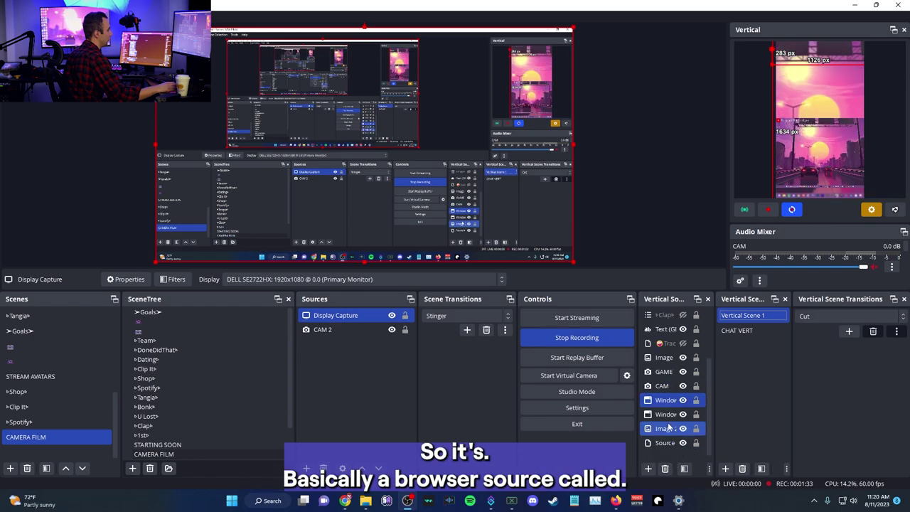
double_click(667, 401)
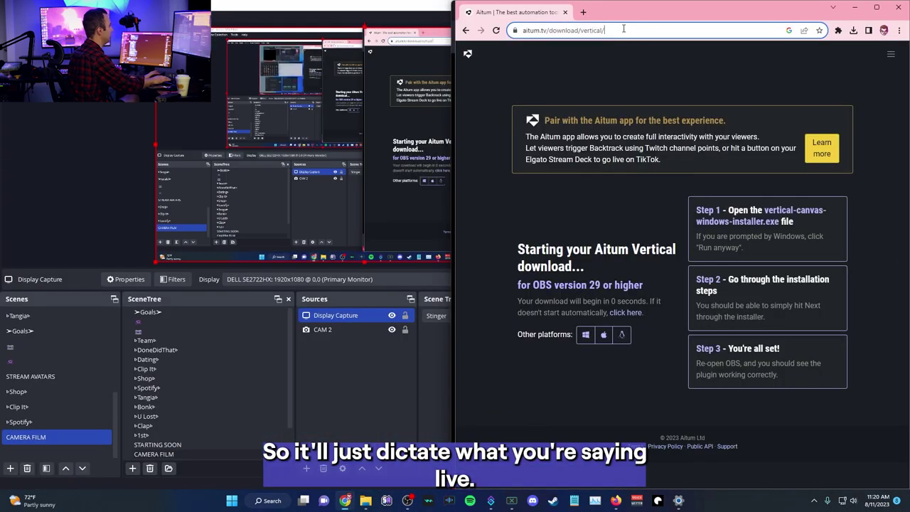
left_click(625, 30)
type("https://webcaptioner.com/captioner")
key("Return")
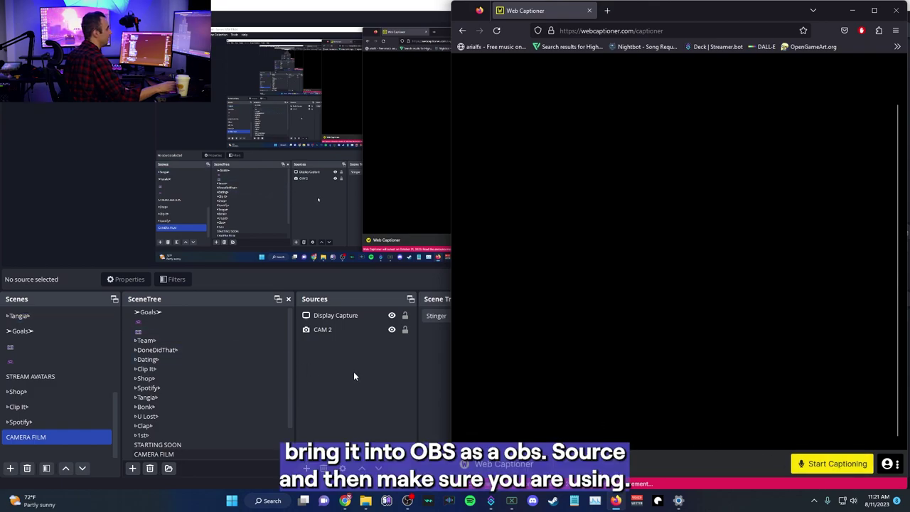
left_click(796, 465)
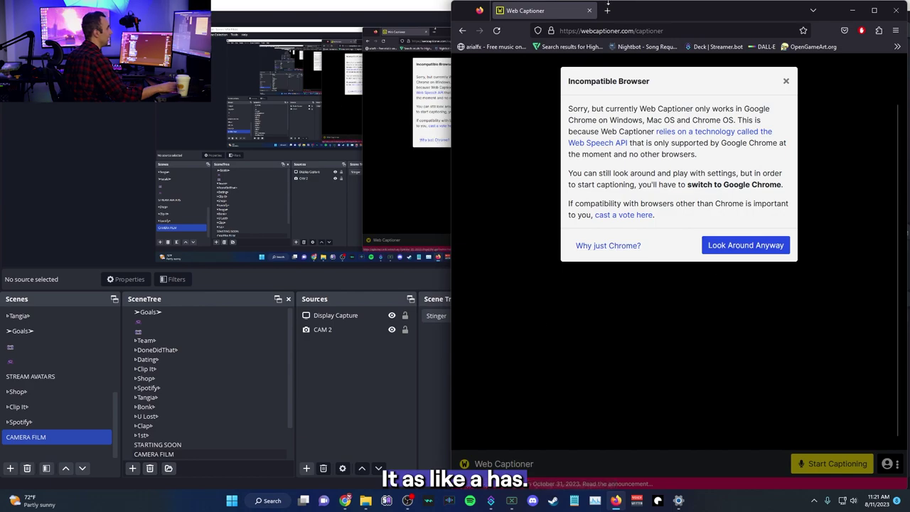
left_click(853, 10)
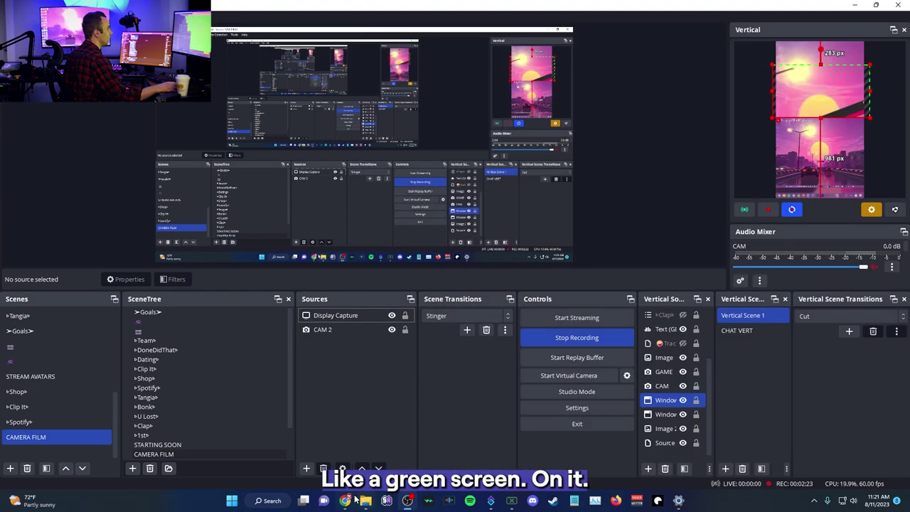
Bring the Web Captioner page with its solid green background forward in Chrome.
left_click(347, 500)
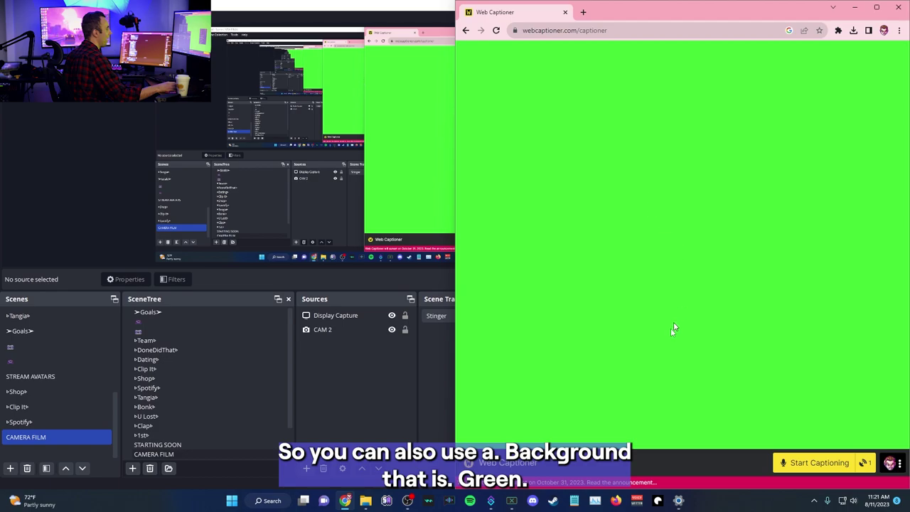
right_click(655, 374)
left_click(640, 382)
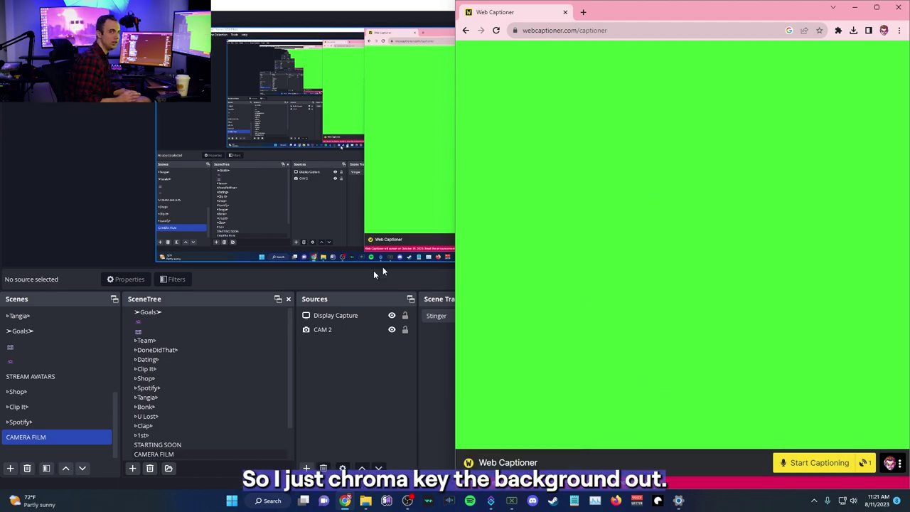